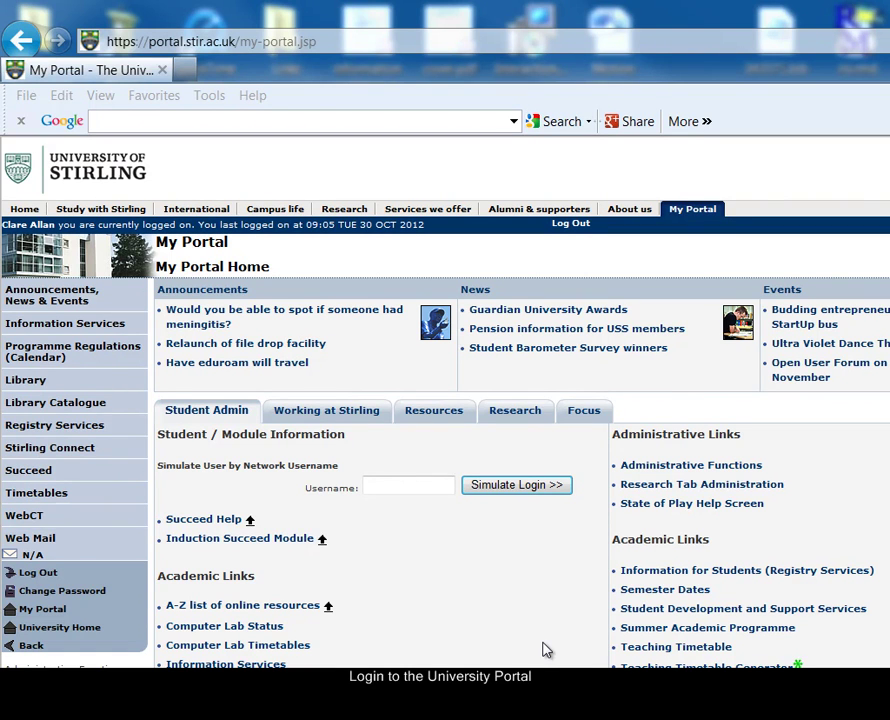
Open Scopus from the S section of the portal's A-Z list of online resources.
click(432, 412)
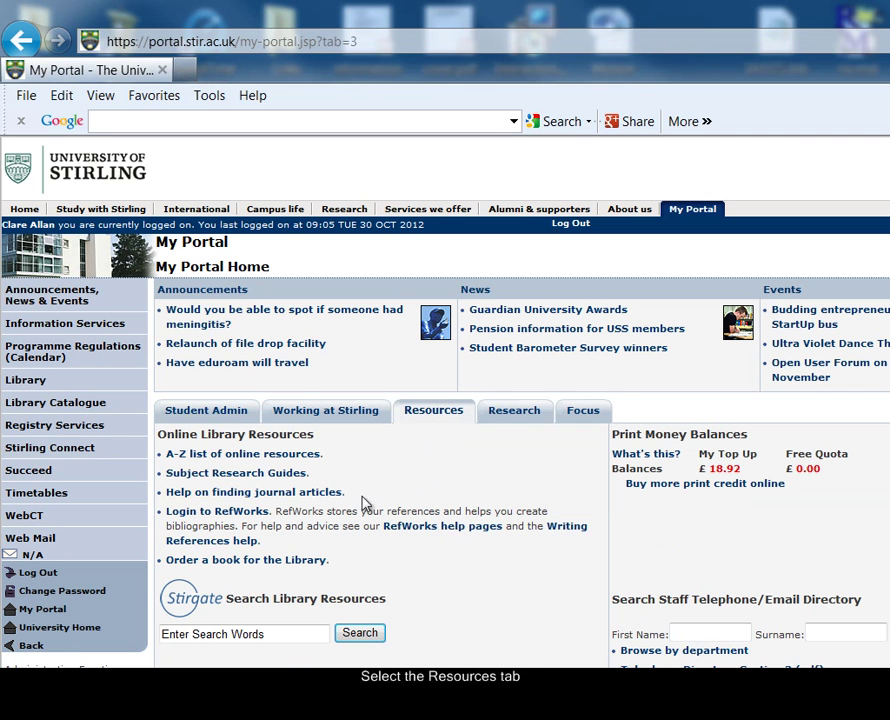
click(300, 454)
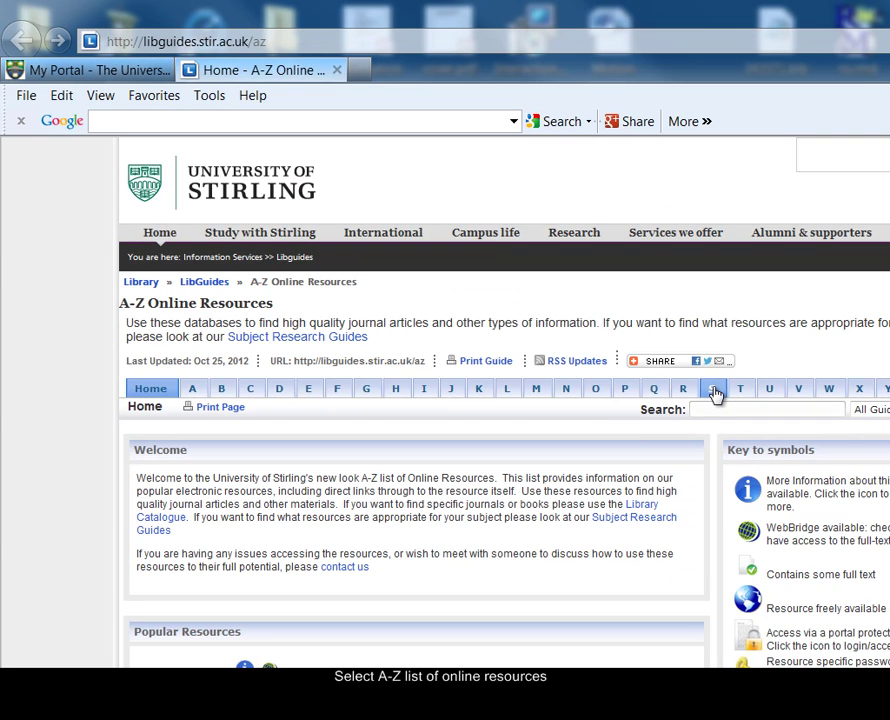
click(712, 389)
scroll(420, 400, down, 5)
scroll(500, 470, down, 1)
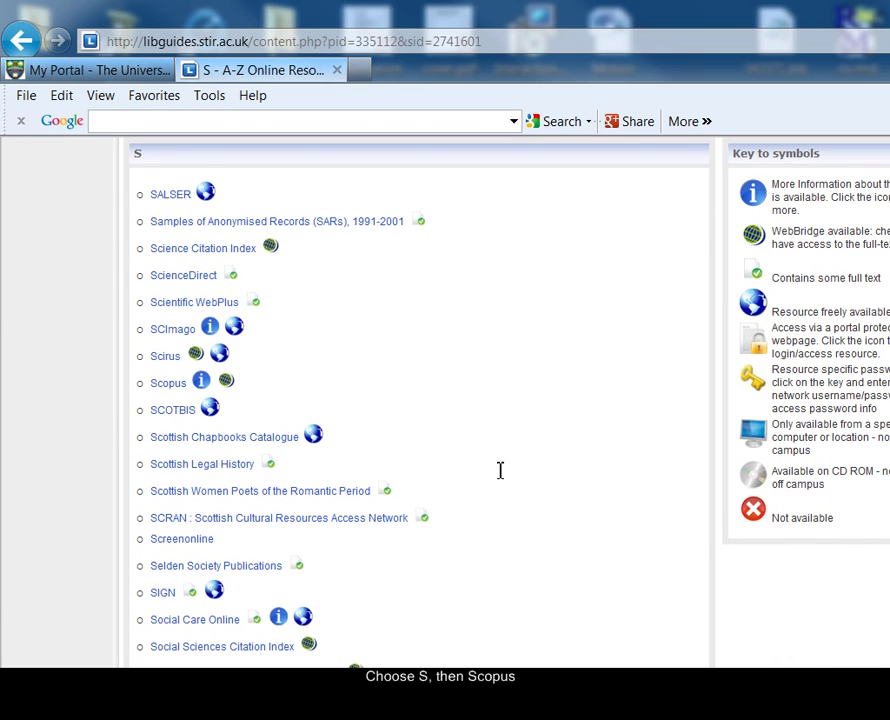
click(166, 385)
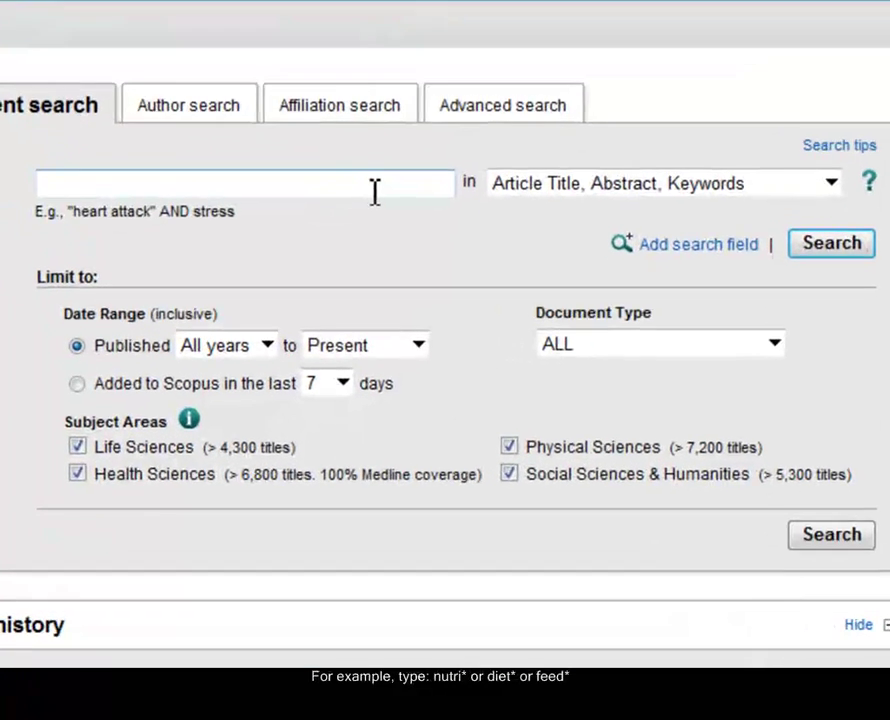
Enter the document search terms nutri* or diet* or feed* for article title, abstract and keywords.
click(316, 346)
text(nutri* or diet* or)
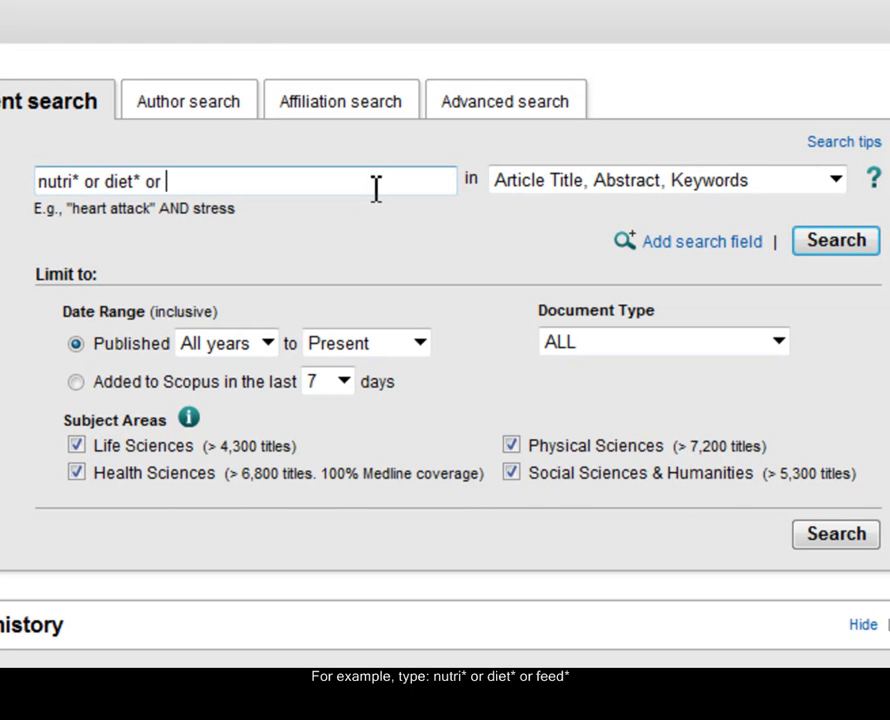
text(feed*)
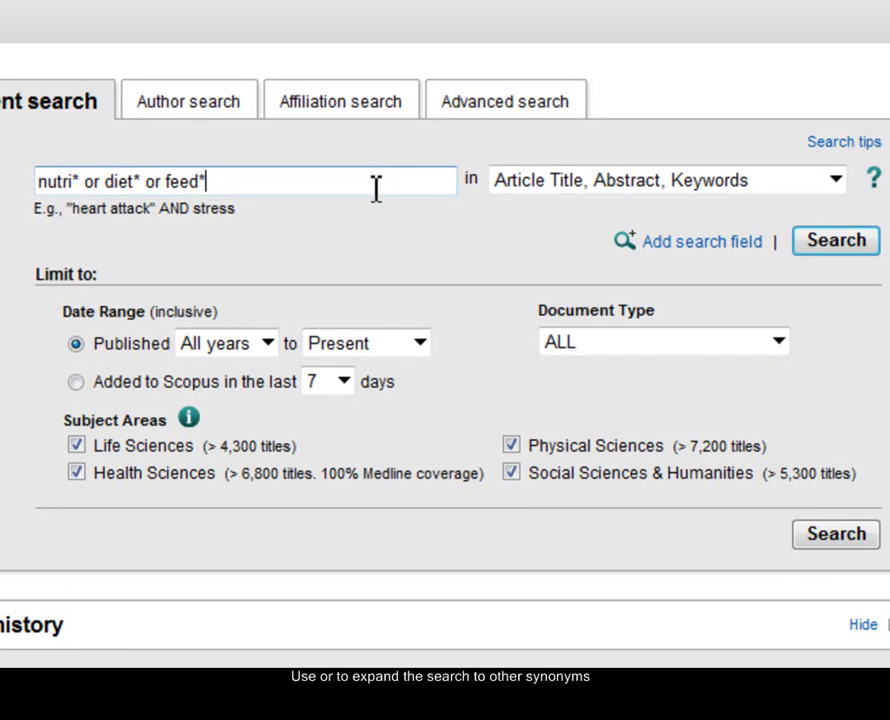
Limit the publication date range to 2007 through Present.
click(268, 345)
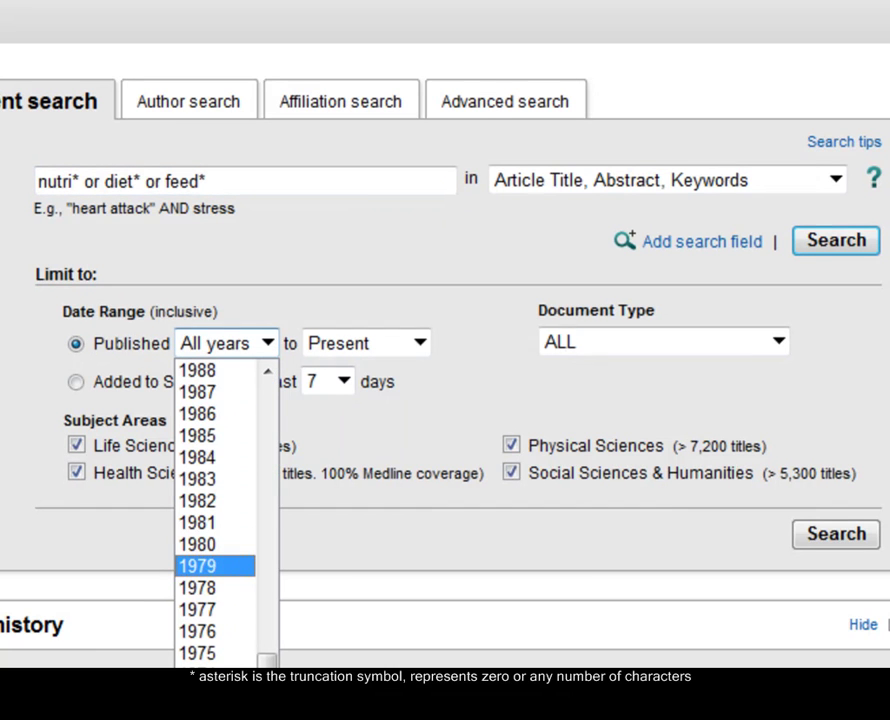
drag(266, 660, 272, 398)
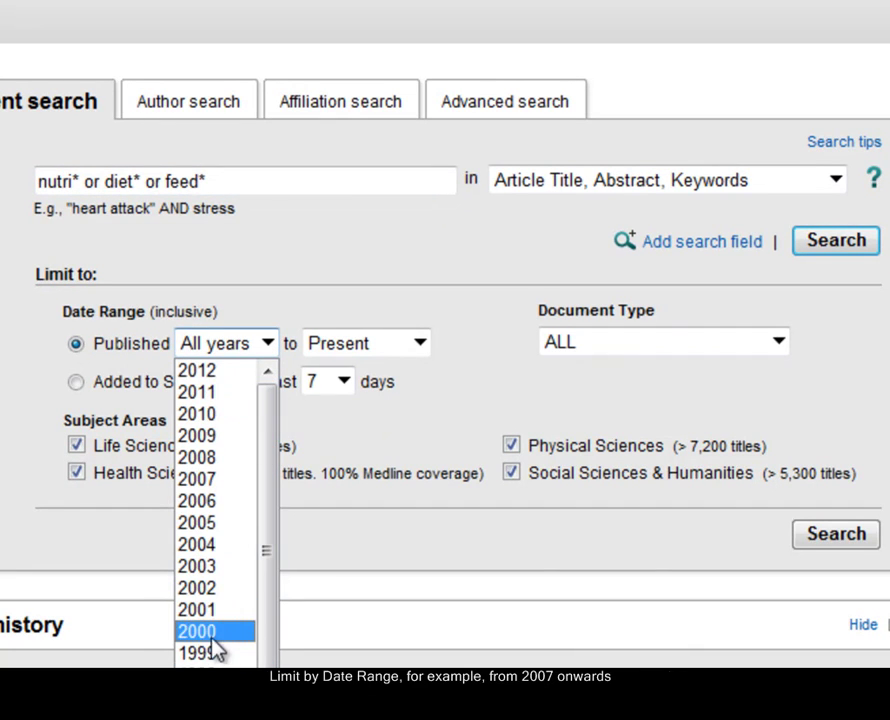
click(214, 488)
mouse_move(190, 484)
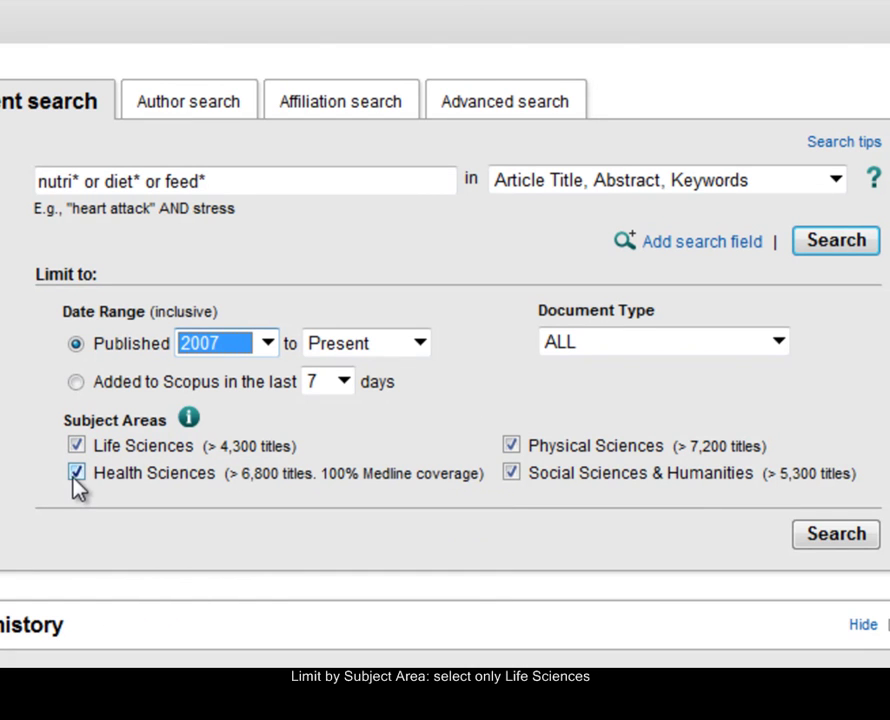
Restrict the subject areas to Life Sciences only and run the document search.
click(76, 472)
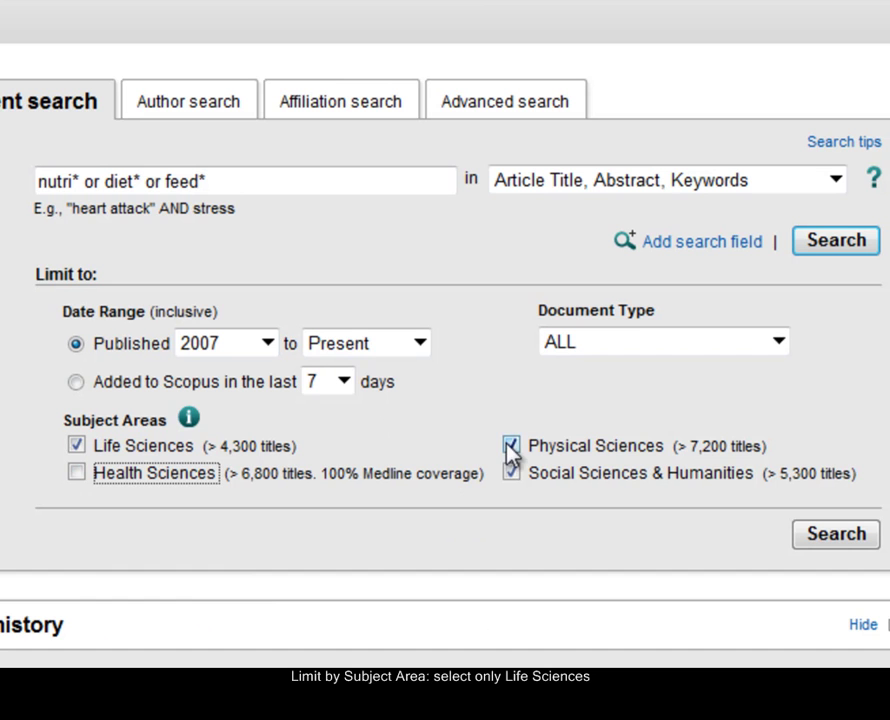
click(510, 446)
click(511, 472)
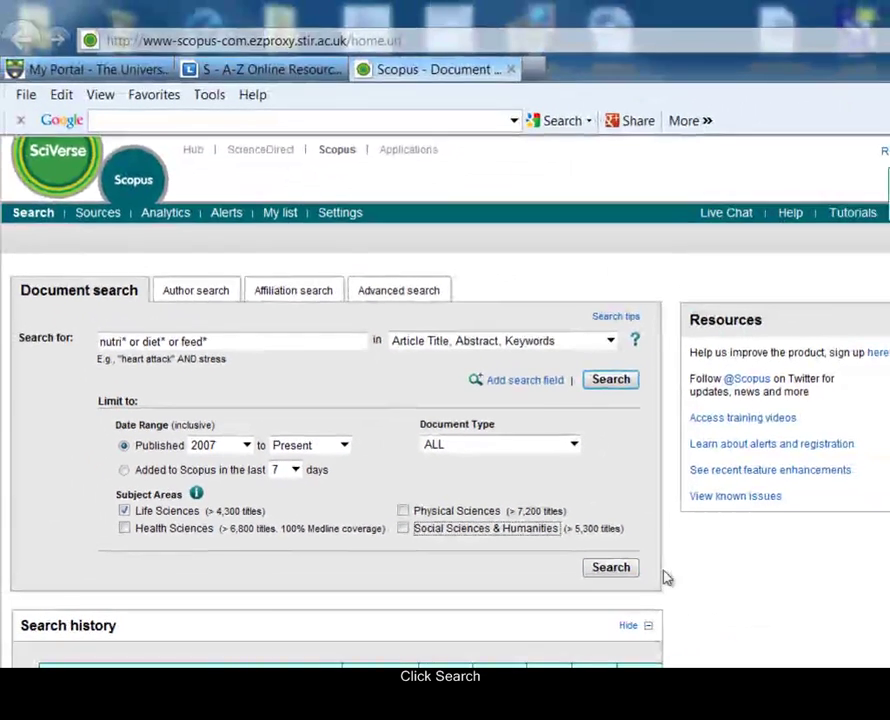
click(618, 569)
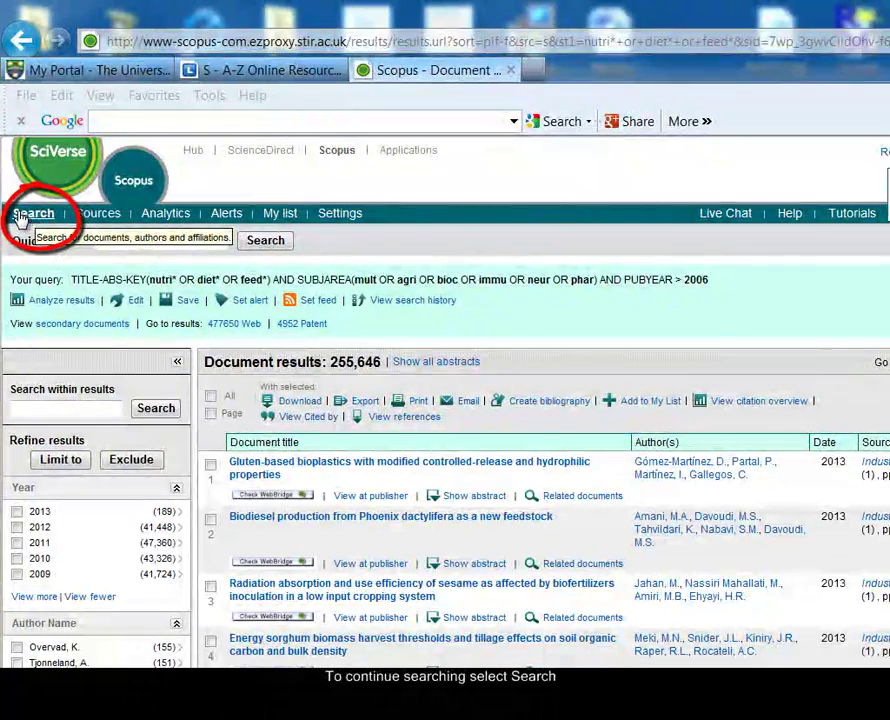
Start another document search, replacing the previous terms with aquaculture or "fish culture", and run it.
click(20, 218)
drag(268, 342, 135, 355)
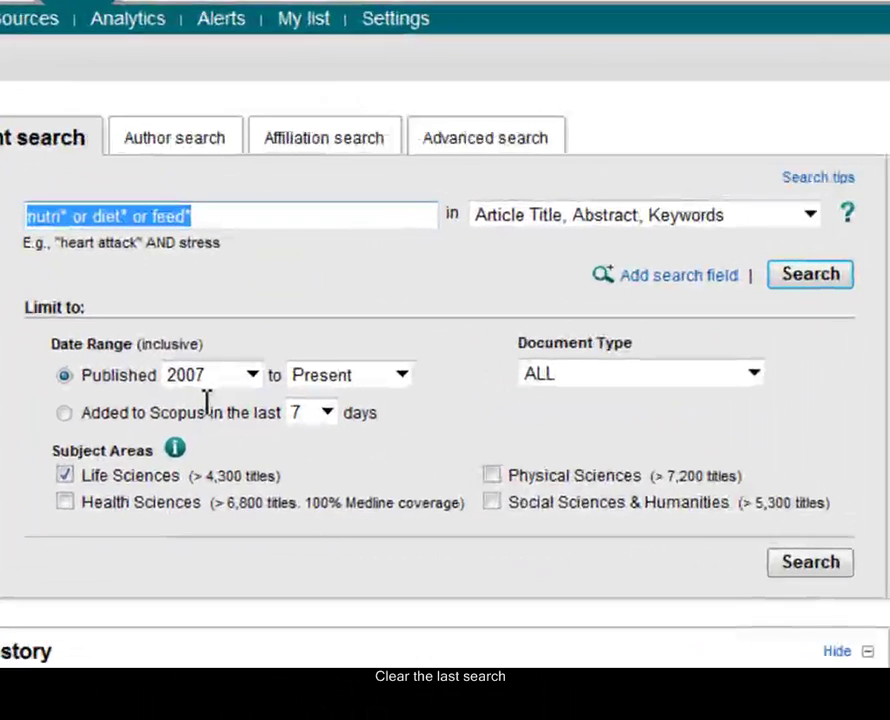
key(Delete)
text(aquaculture or)
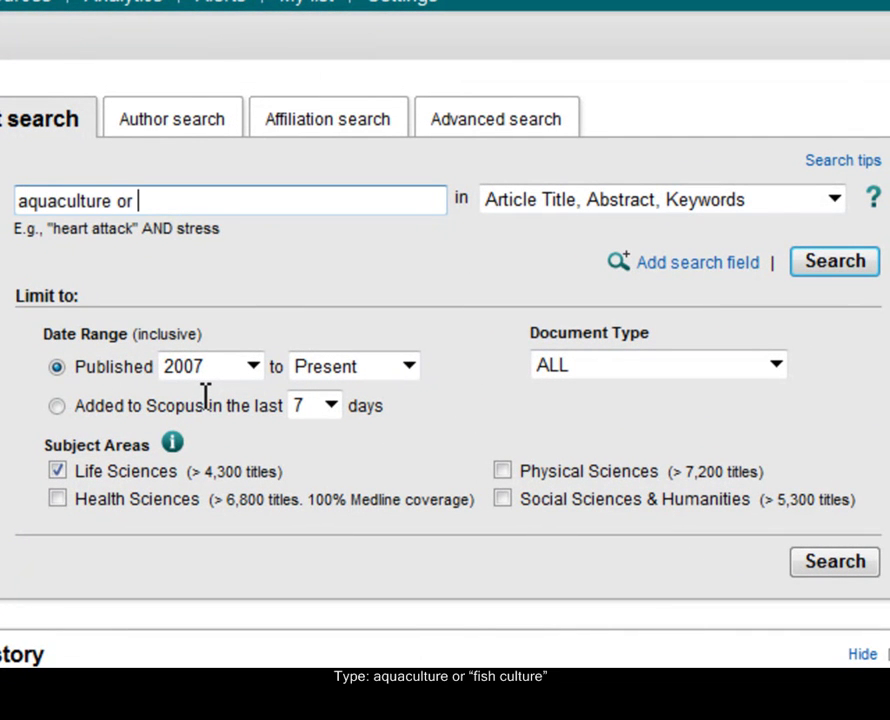
text( "fish culture)
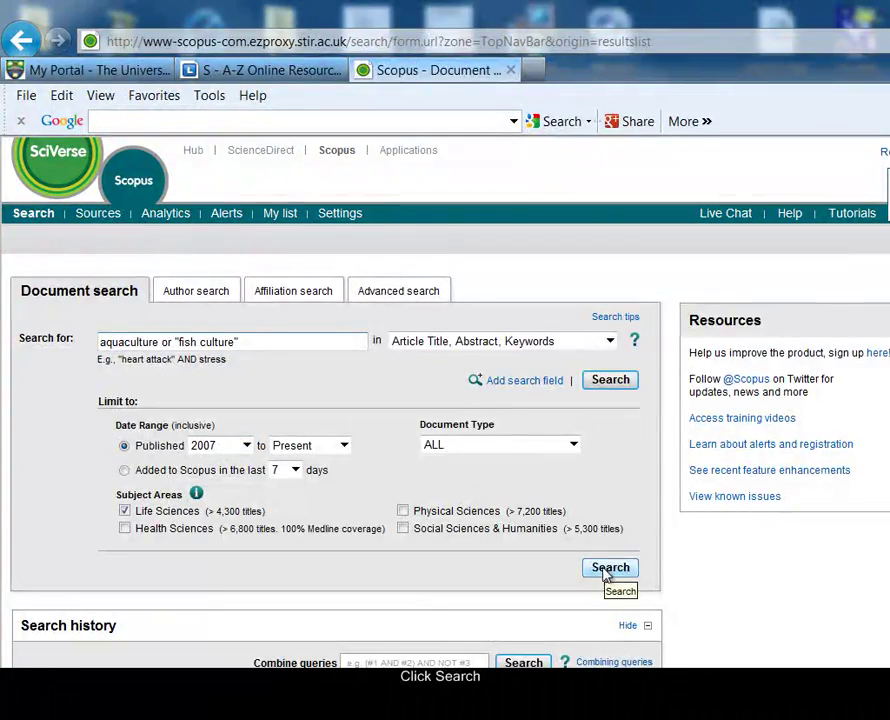
click(662, 569)
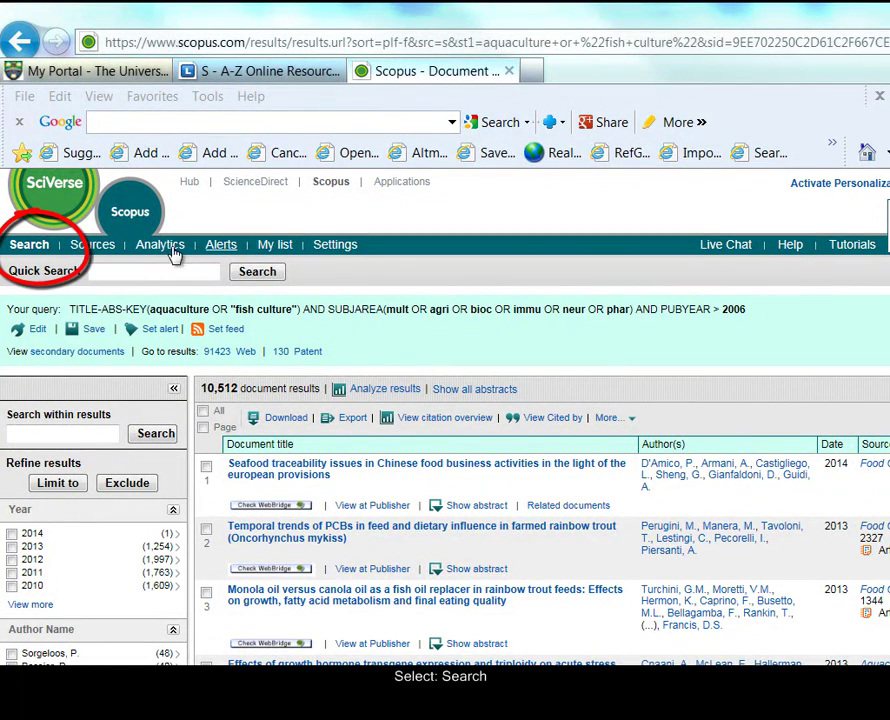
Combine the two queries in the search history as #1 and #2 and run the combined search.
click(29, 247)
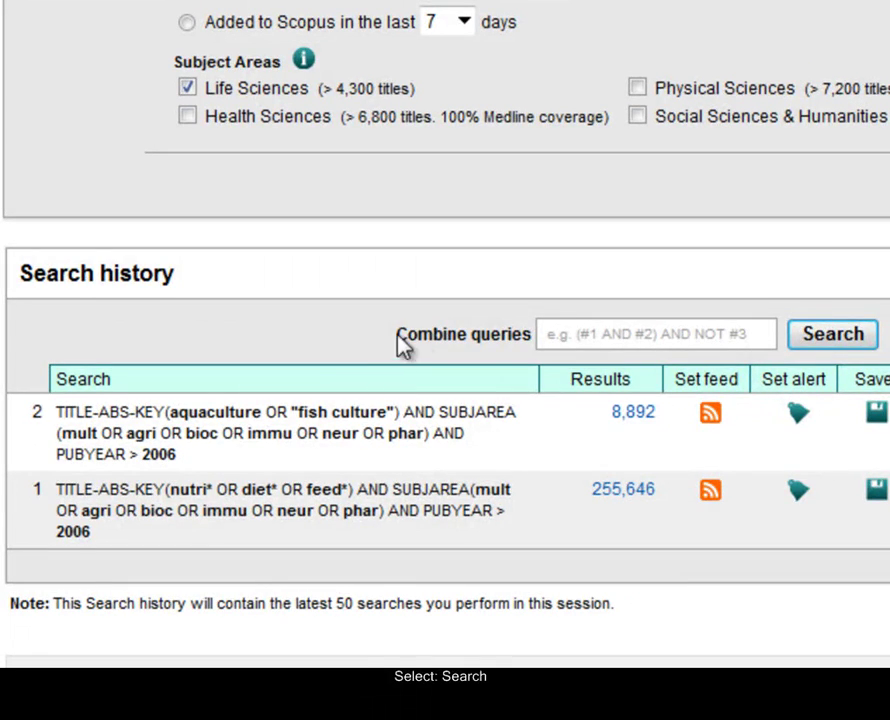
click(560, 334)
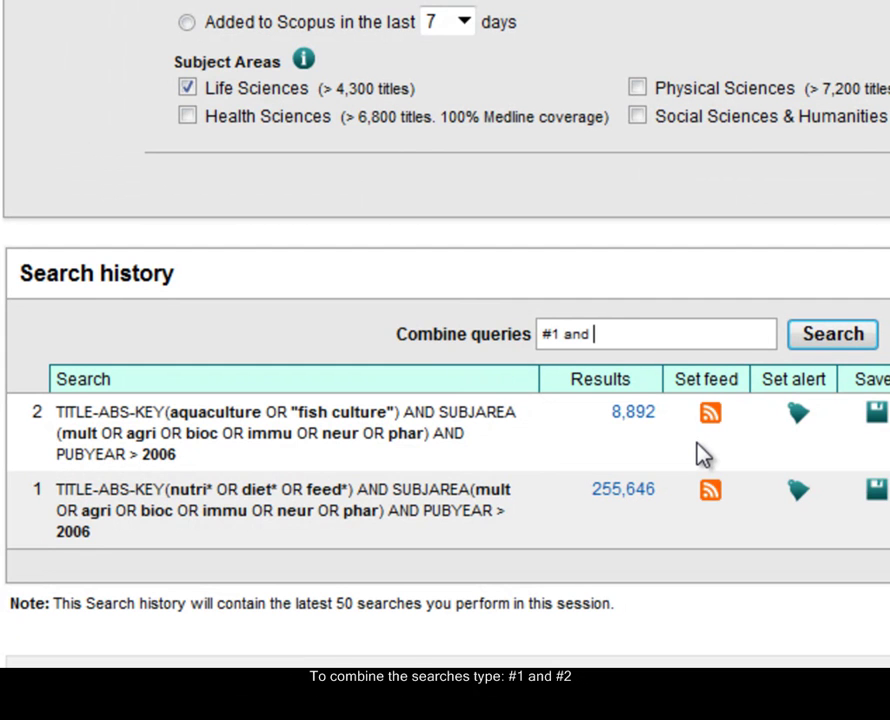
text(#1 and #2)
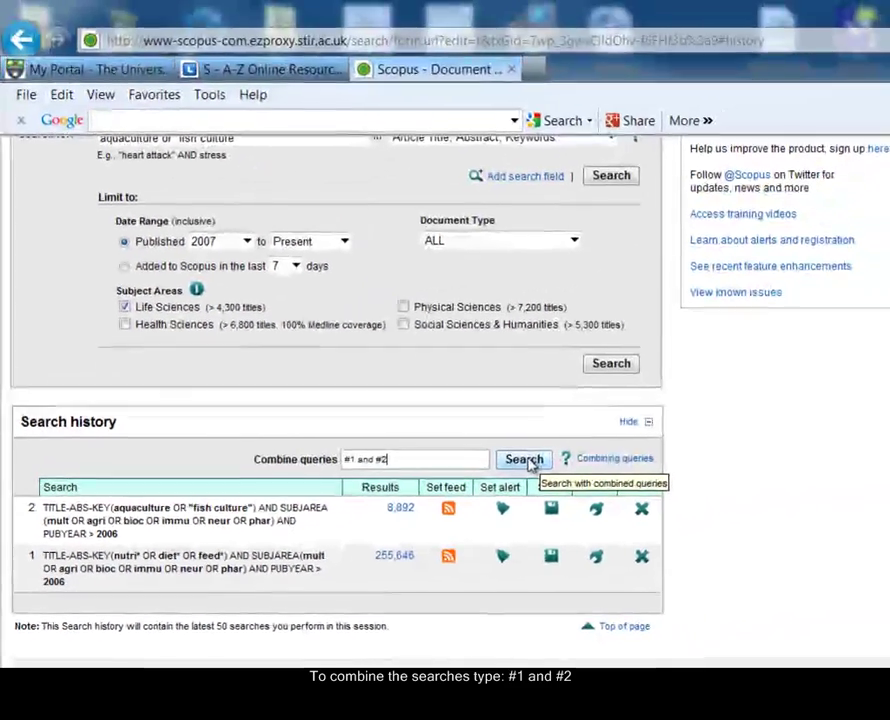
click(528, 460)
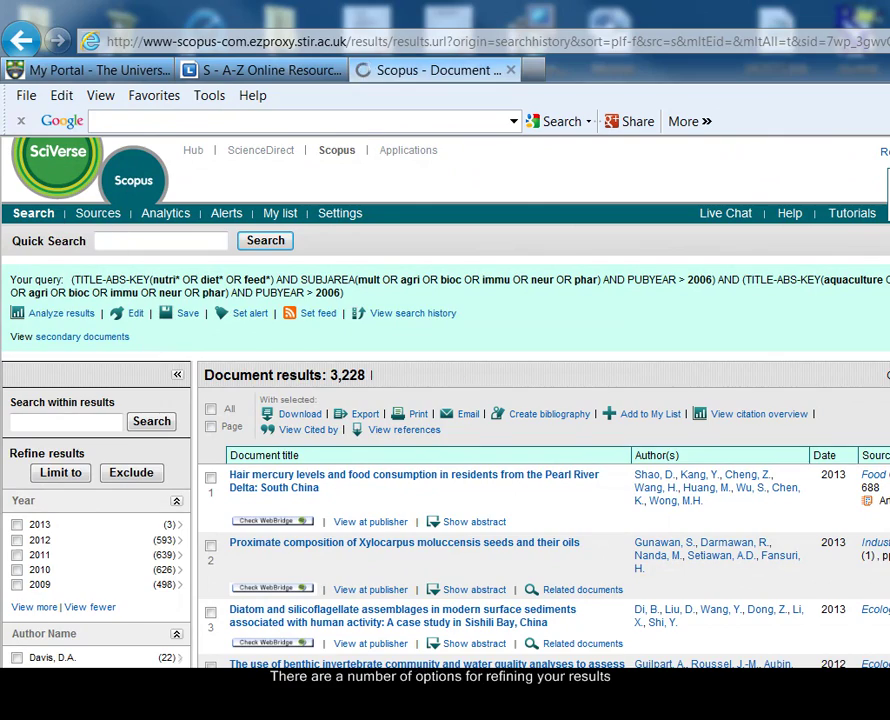
Refine the combined results by limiting the document type to Review.
scroll(30, 368, down, 1)
scroll(445, 450, down, 3)
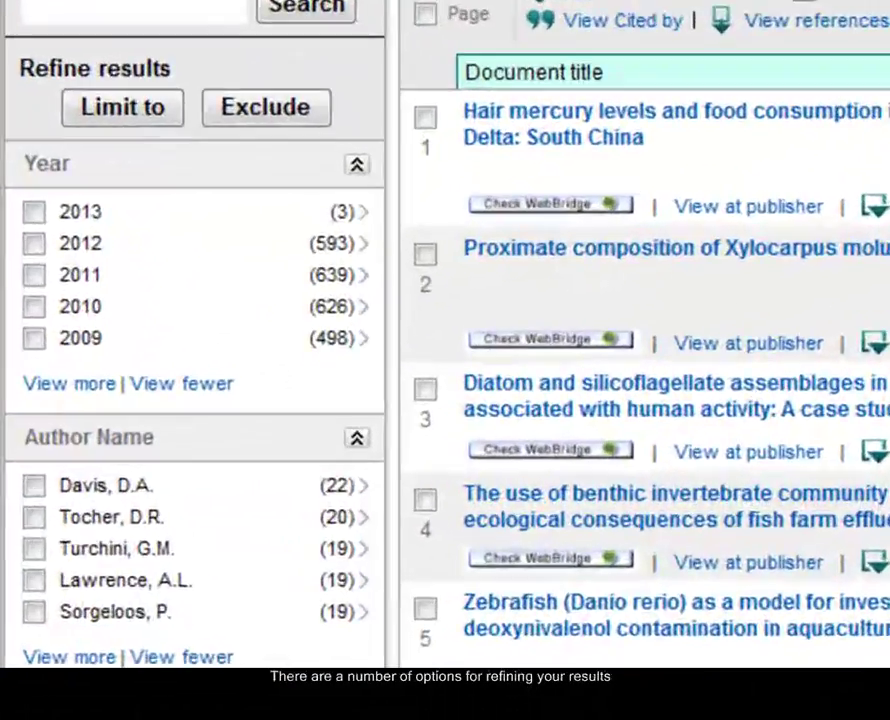
scroll(445, 400, down, 3)
scroll(445, 400, down, 3)
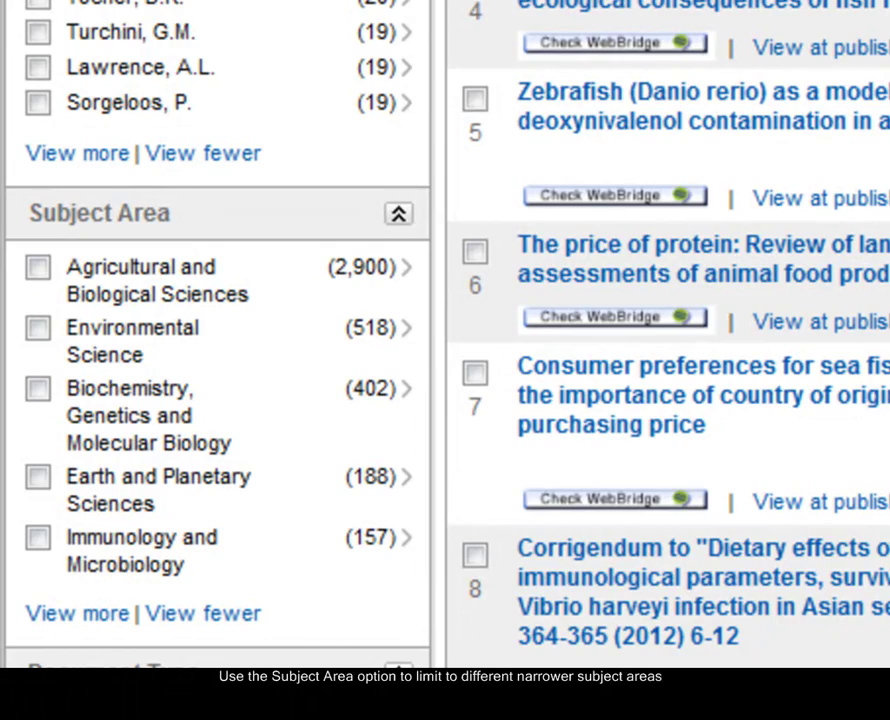
scroll(130, 388, down, 7)
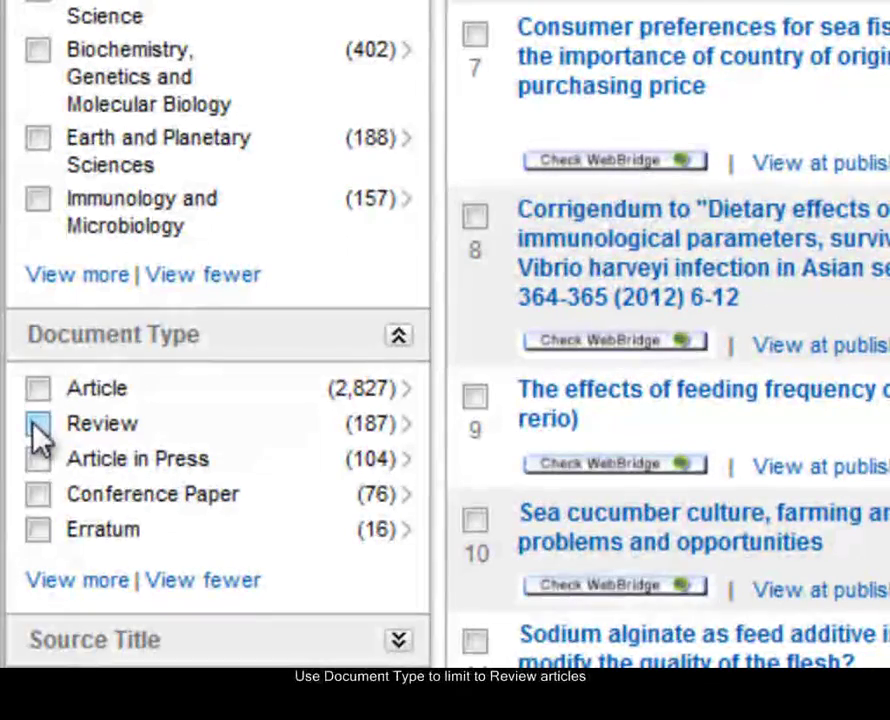
click(37, 424)
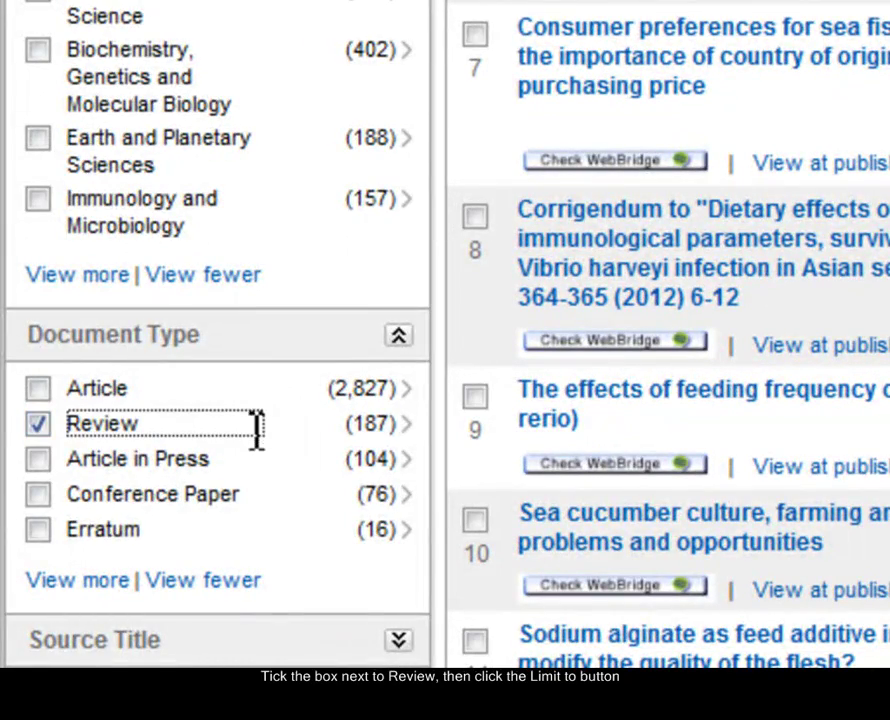
scroll(397, 441, up, 8)
scroll(215, 400, up, 5)
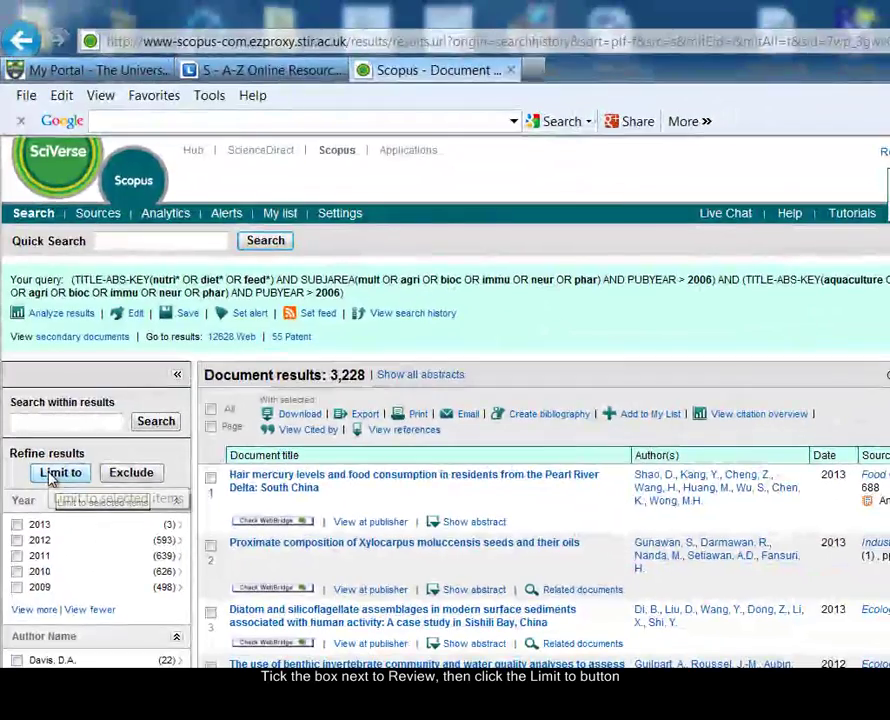
click(52, 476)
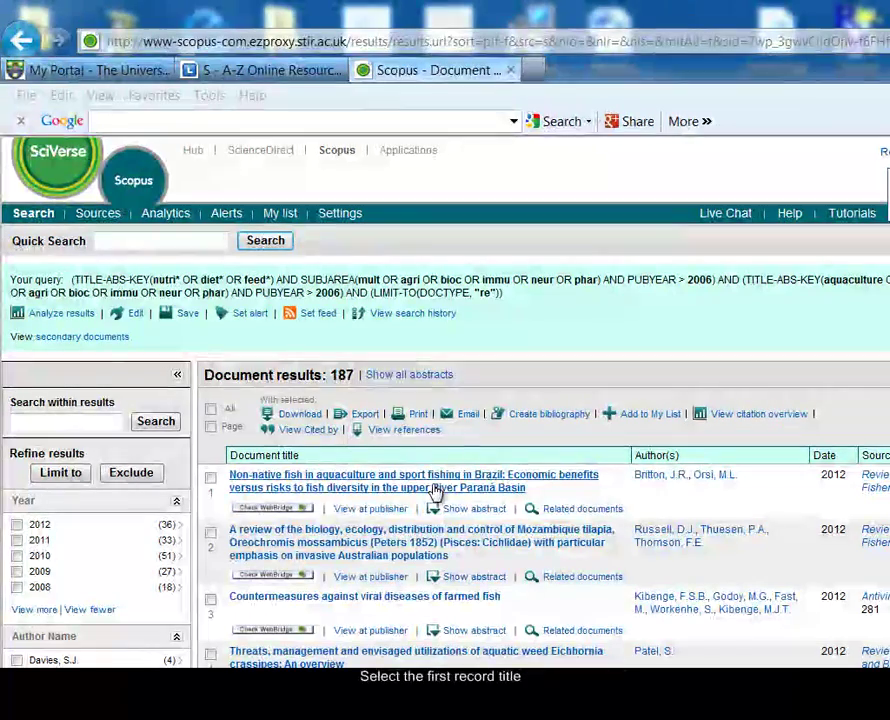
Open the first record in the results and examine its abstract, keywords and reference list.
click(436, 490)
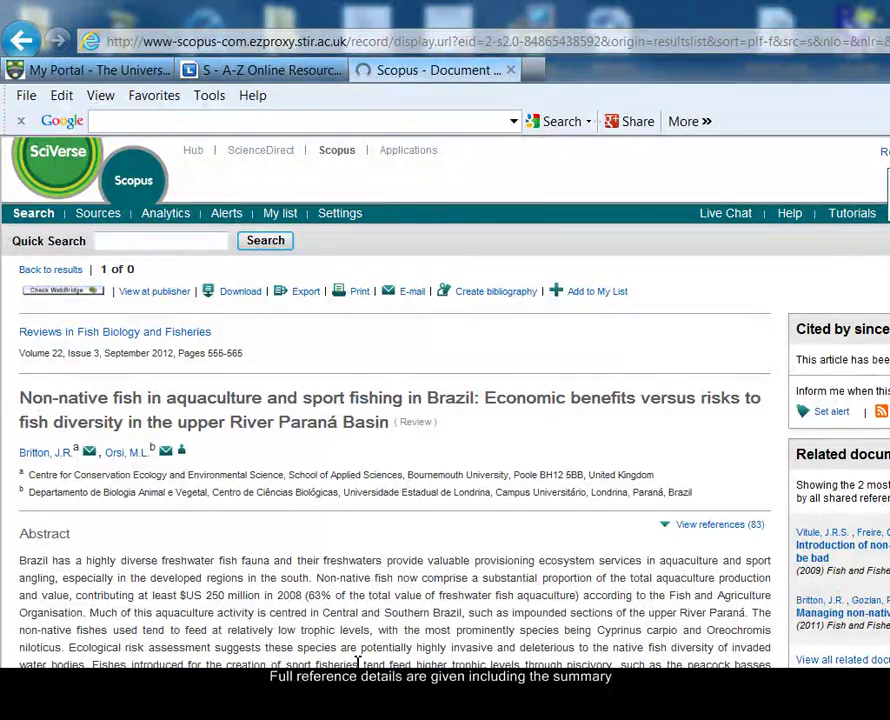
scroll(358, 662, down, 6)
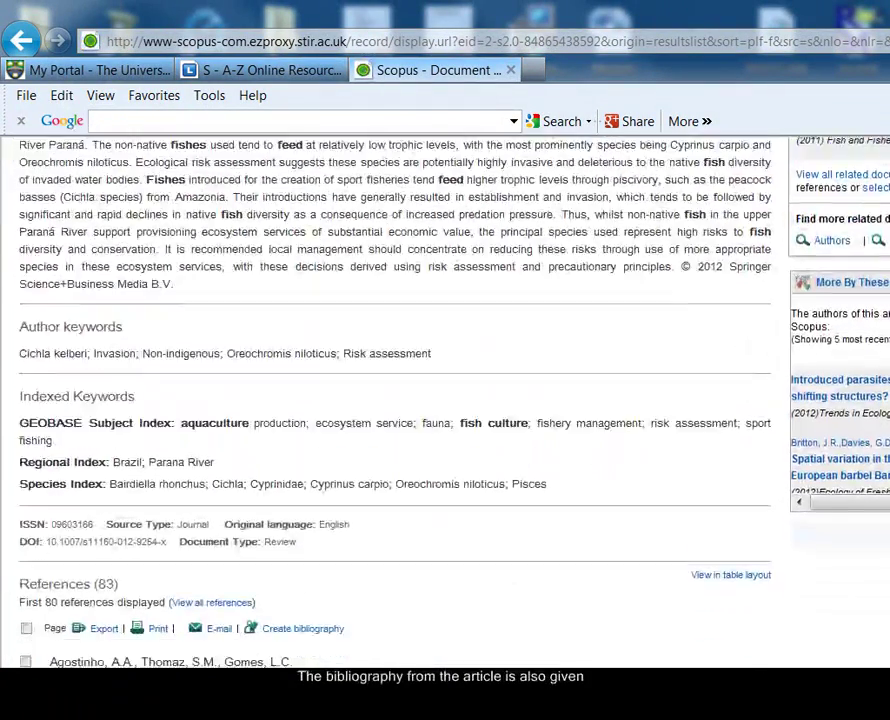
scroll(395, 400, down, 2)
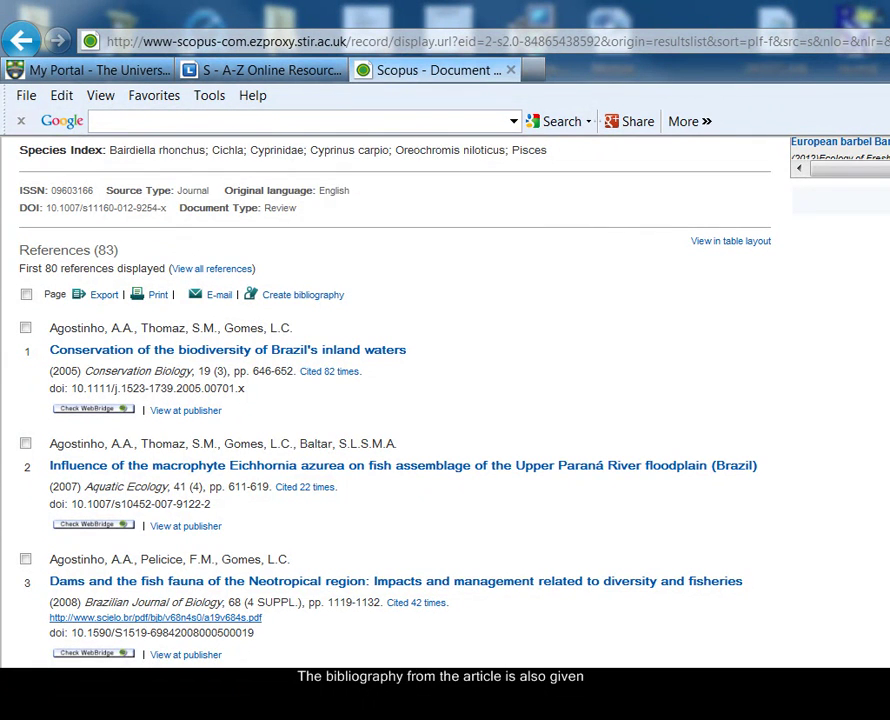
scroll(395, 400, down, 1)
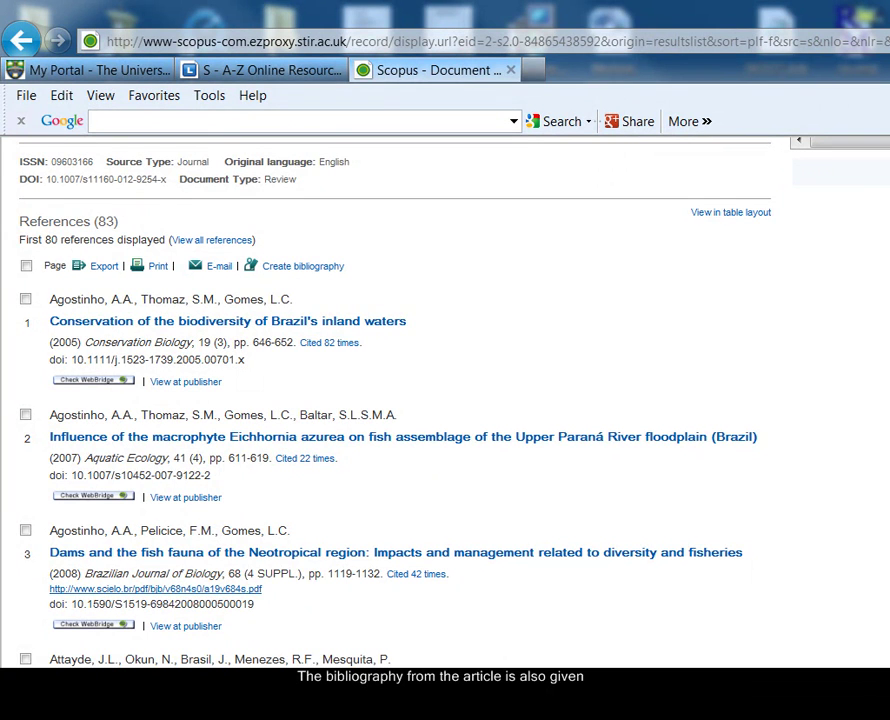
scroll(395, 400, down, 3)
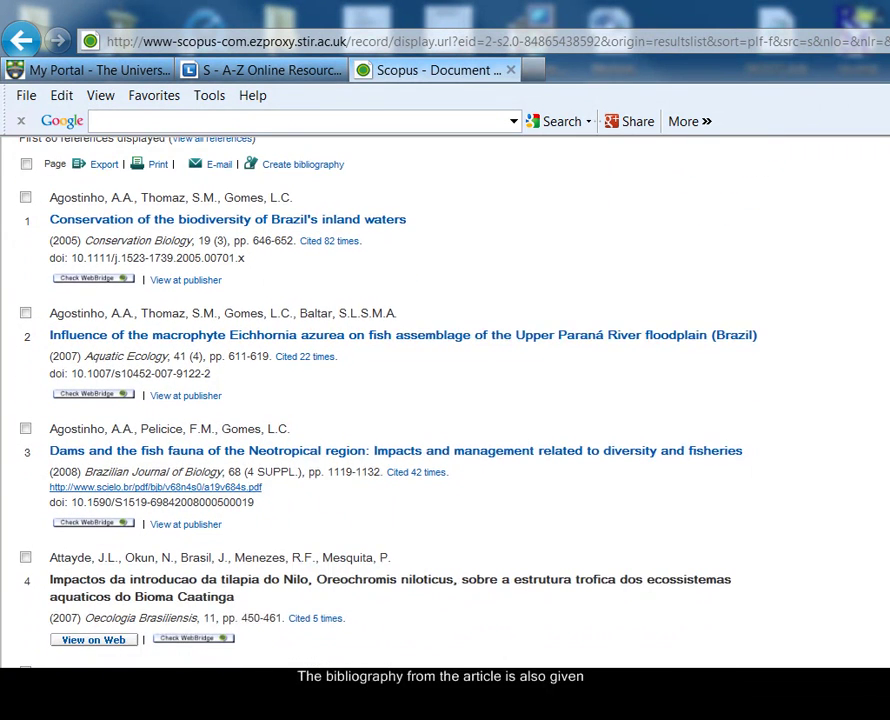
scroll(395, 400, down, 1)
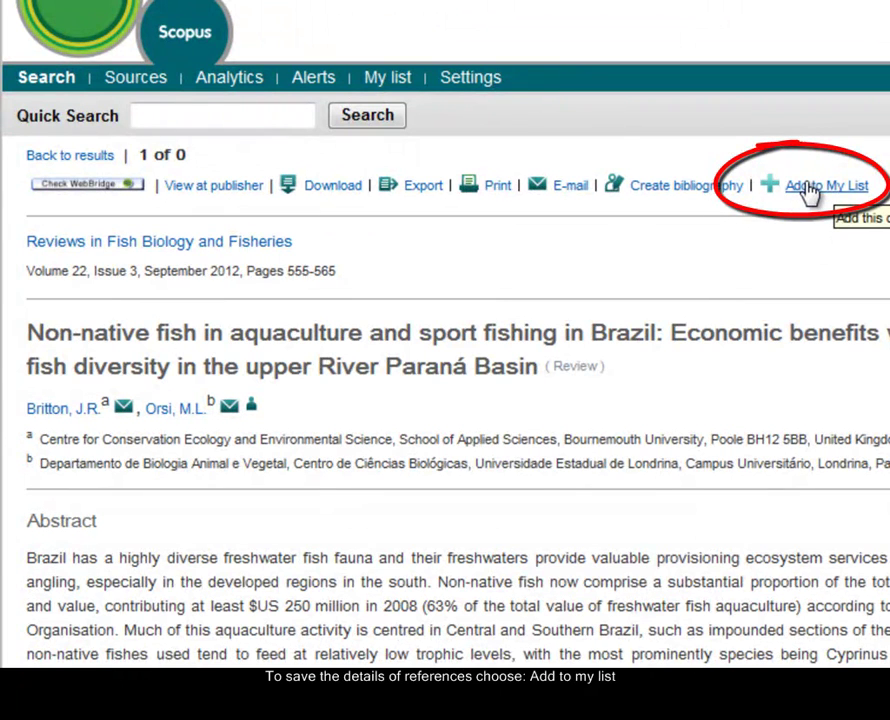
Add the open record and the next record in the results to My List.
click(808, 188)
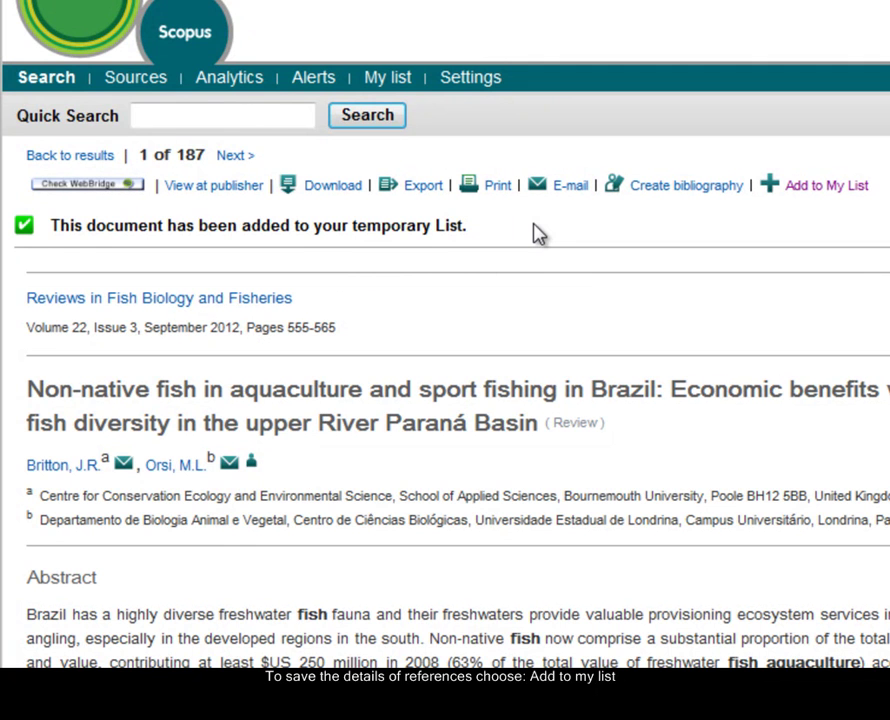
click(232, 160)
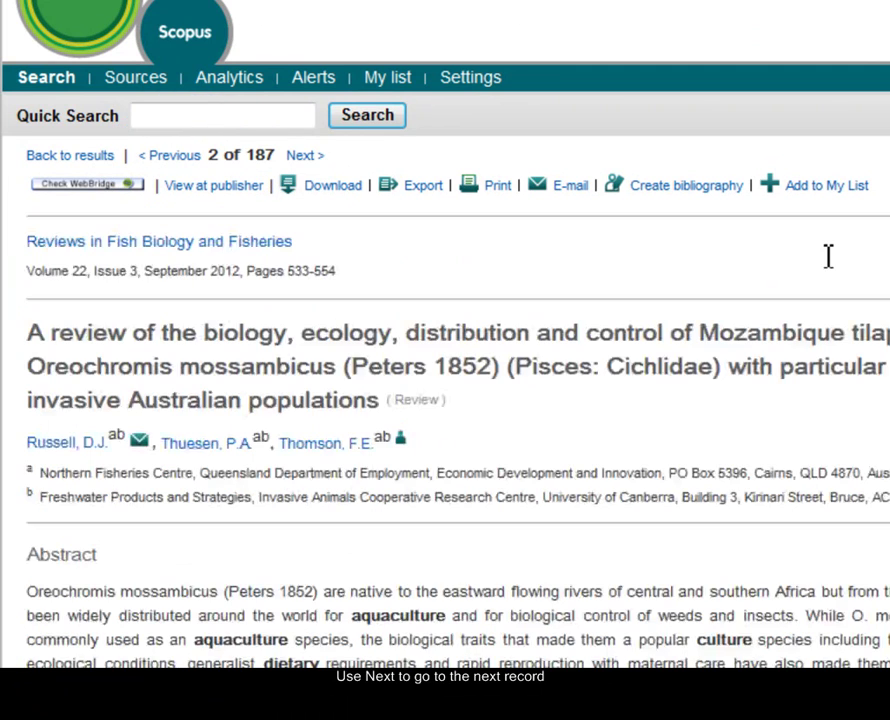
click(828, 187)
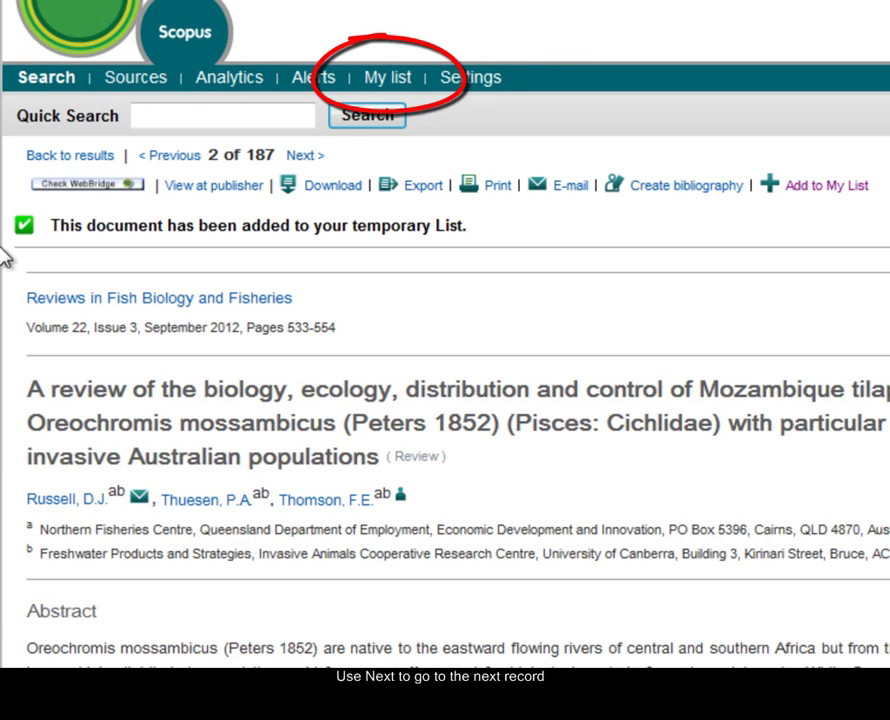
Delete all records from My List and return to the document search page.
click(395, 83)
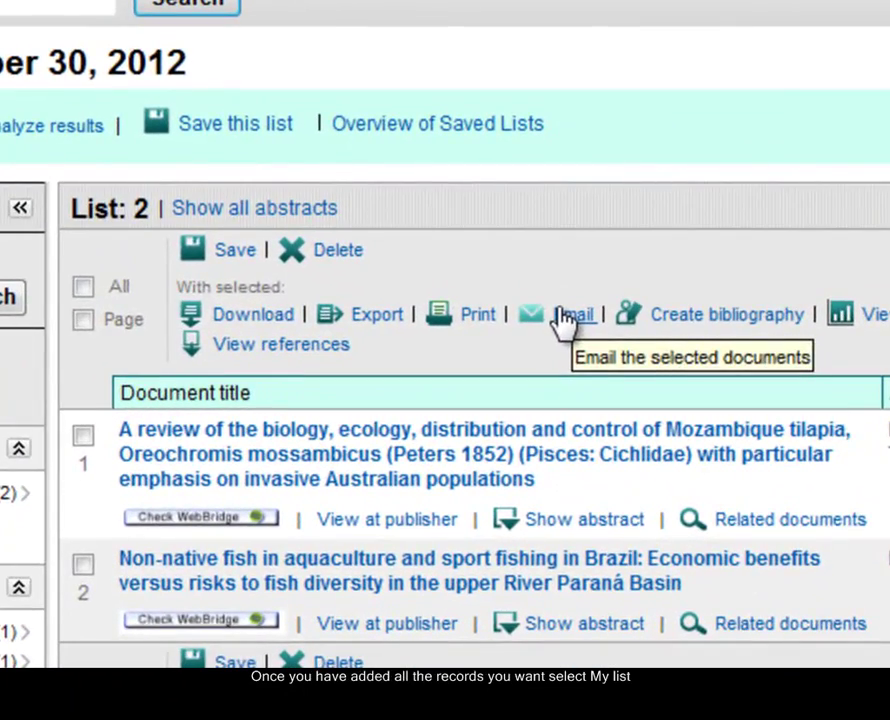
click(378, 318)
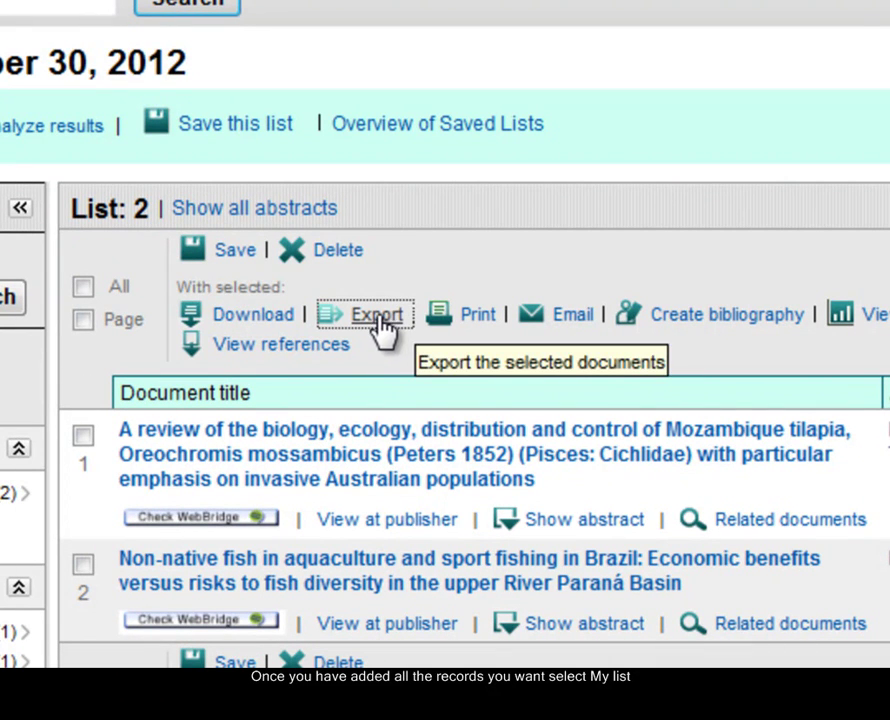
click(87, 290)
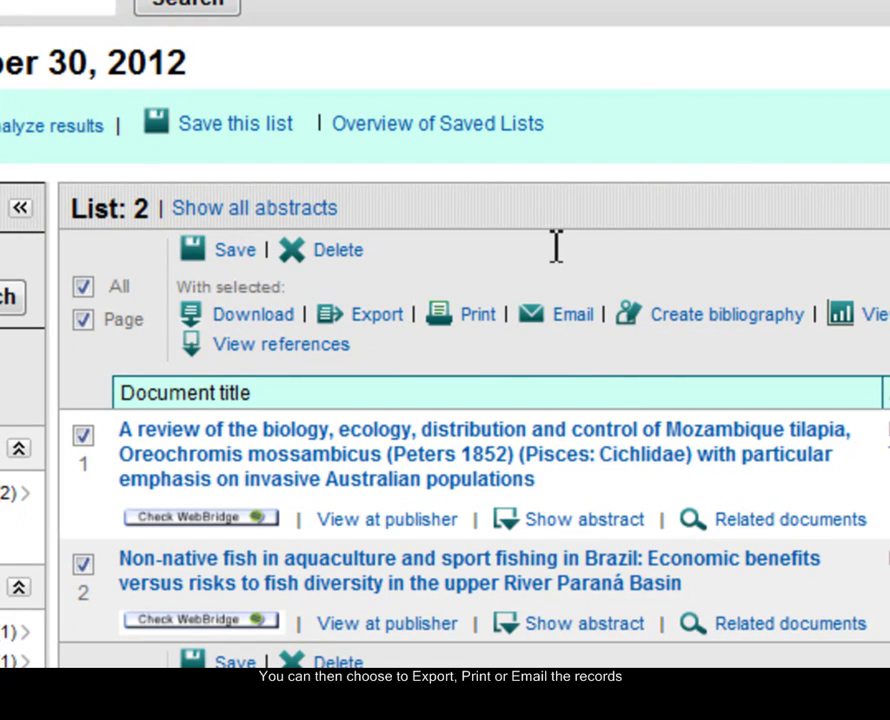
click(340, 254)
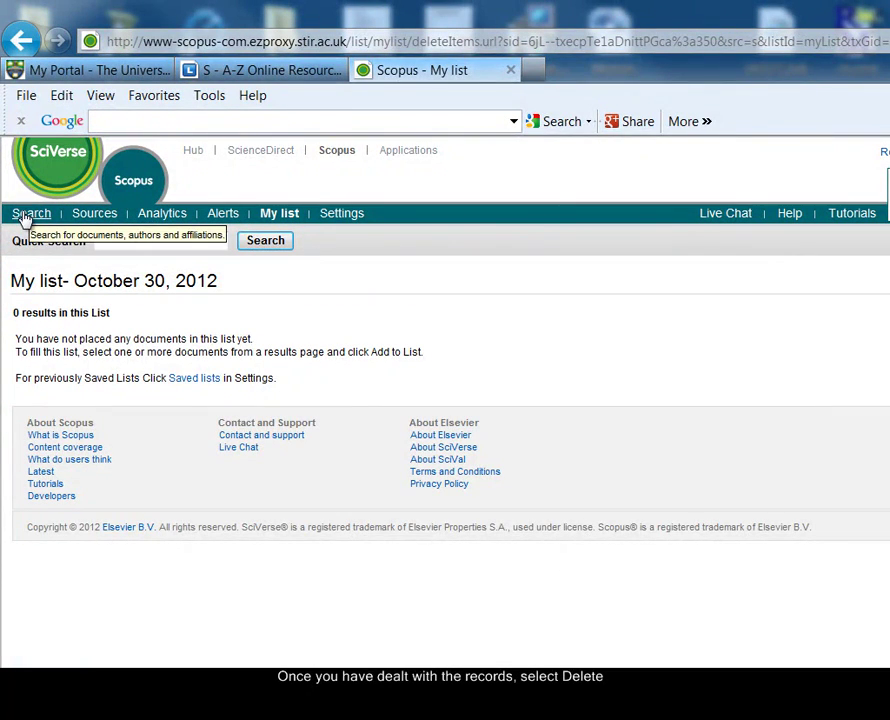
click(27, 214)
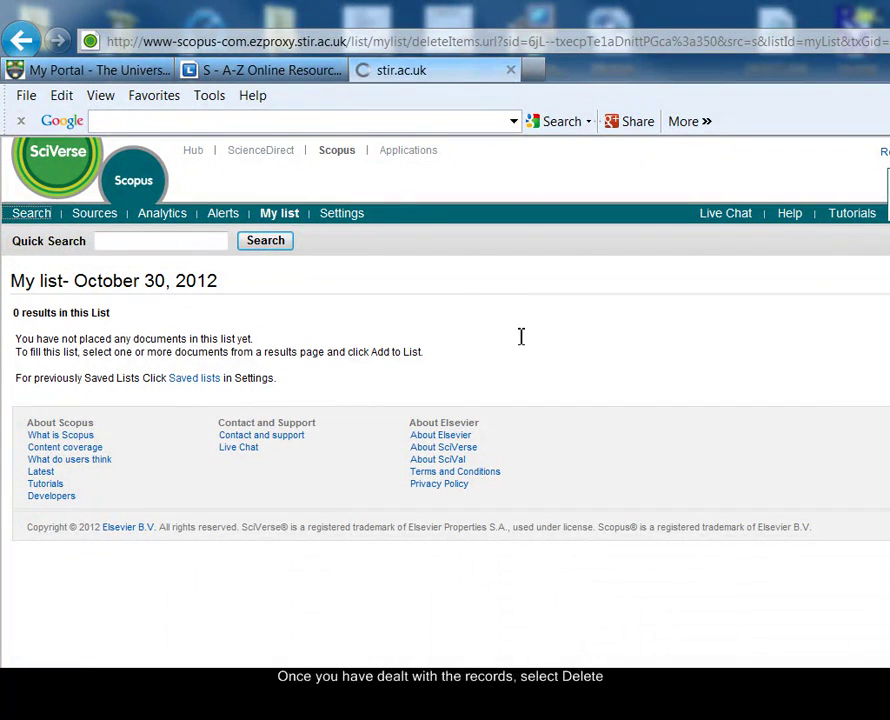